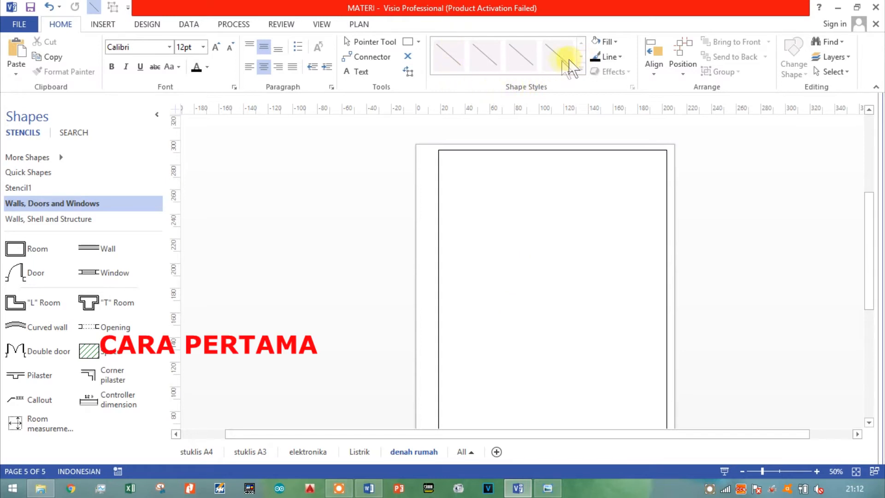
# Draw a vertical line about 46 mm long inside the page frame, near its upper right corner
pyautogui.click(97, 8)
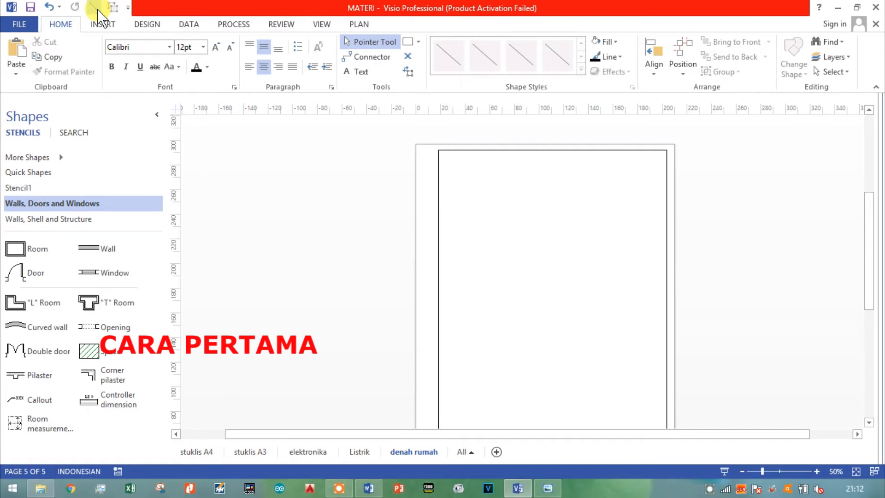
pyautogui.click(98, 9)
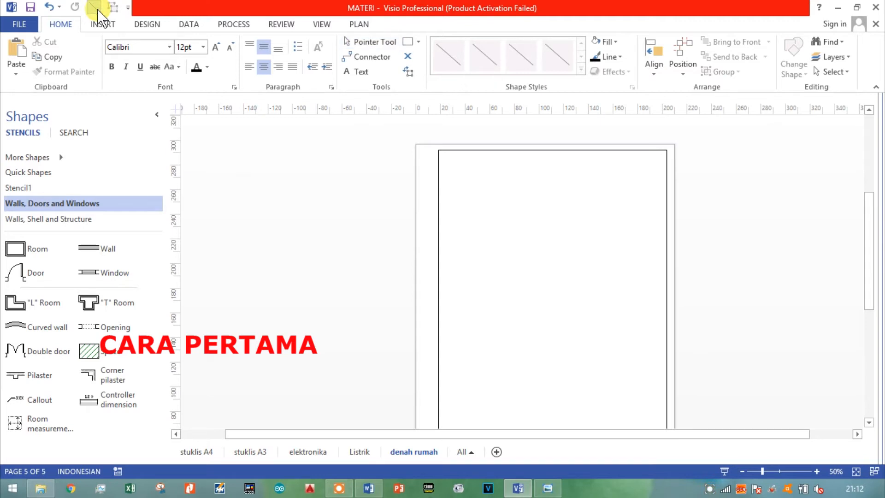
pyautogui.moveTo(629, 182); pyautogui.dragTo(630, 239)
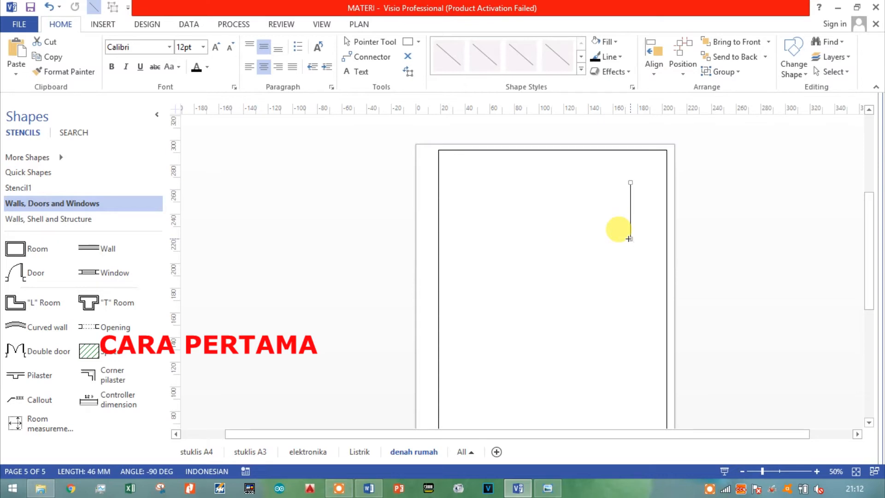
# Apply a heavier line weight to the vertical line near the frame's upper right corner
pyautogui.scroll(2, 626, 223)
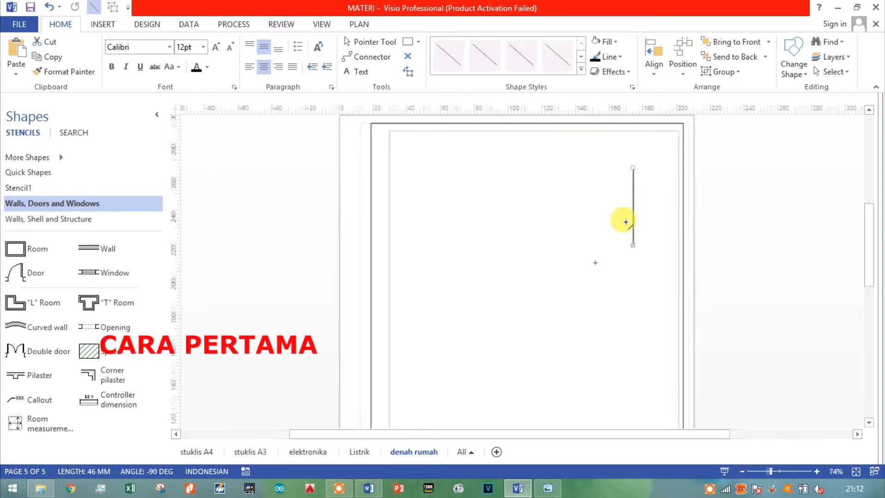
pyautogui.click(611, 57)
pyautogui.click(762, 178)
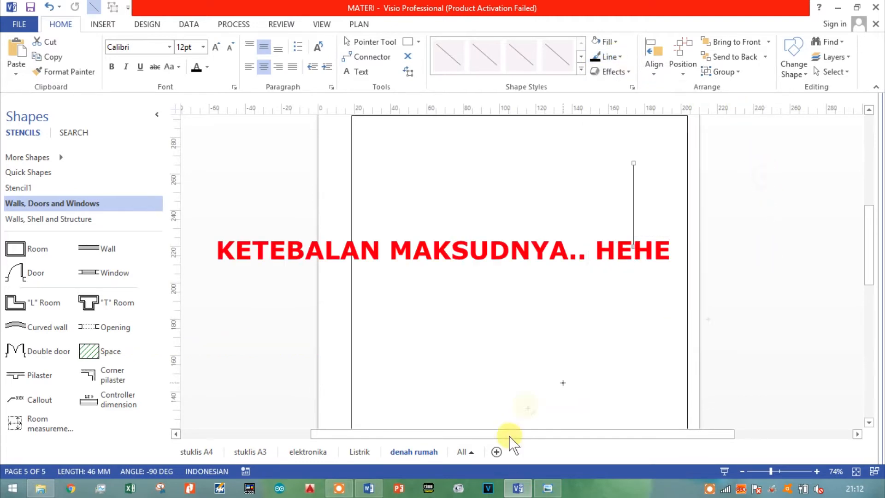
pyautogui.moveTo(520, 434); pyautogui.dragTo(616, 434)
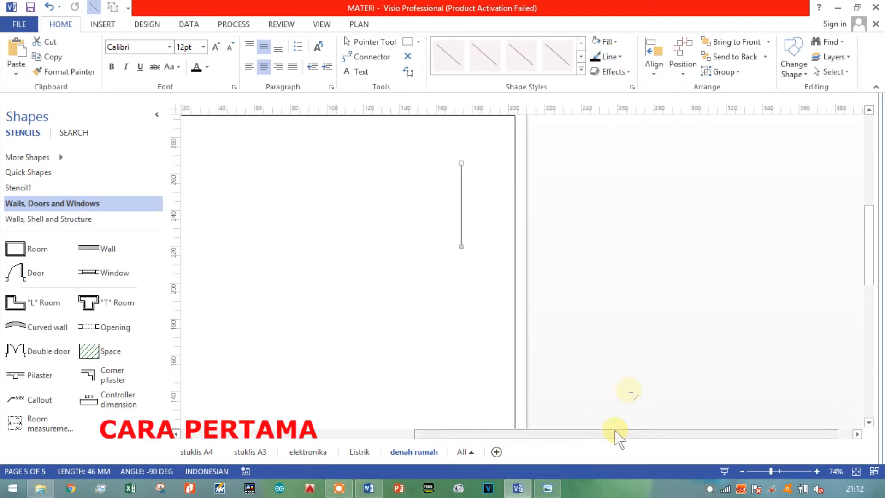
pyautogui.click(616, 57)
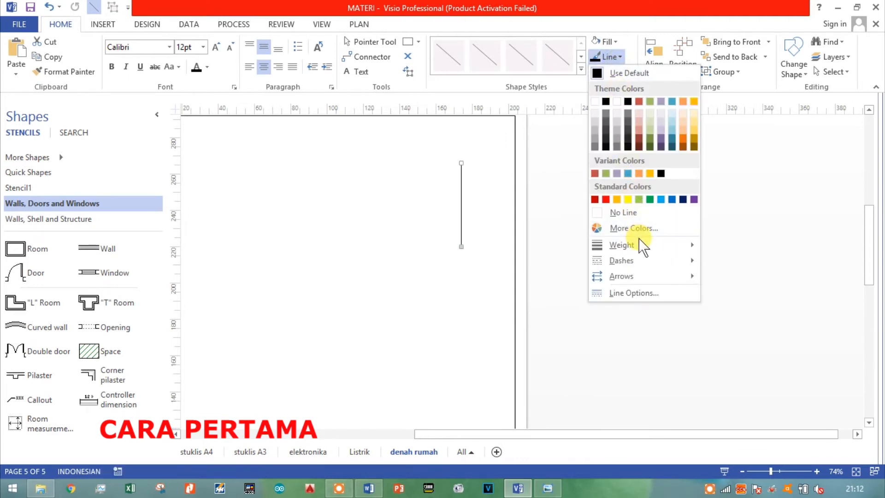
pyautogui.moveTo(635, 244)
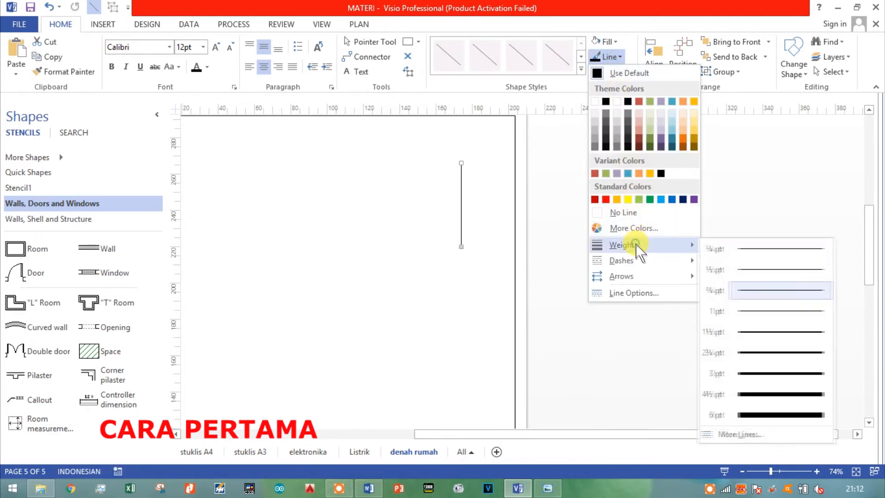
pyautogui.click(766, 364)
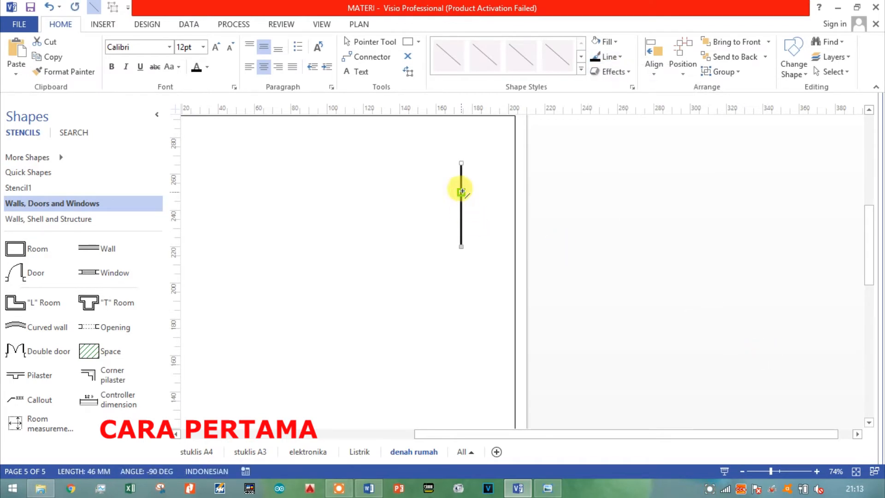
# Add a solid filled arrowhead to the upper end of the vertical line so it points upward
pyautogui.click(618, 58)
pyautogui.moveTo(640, 258)
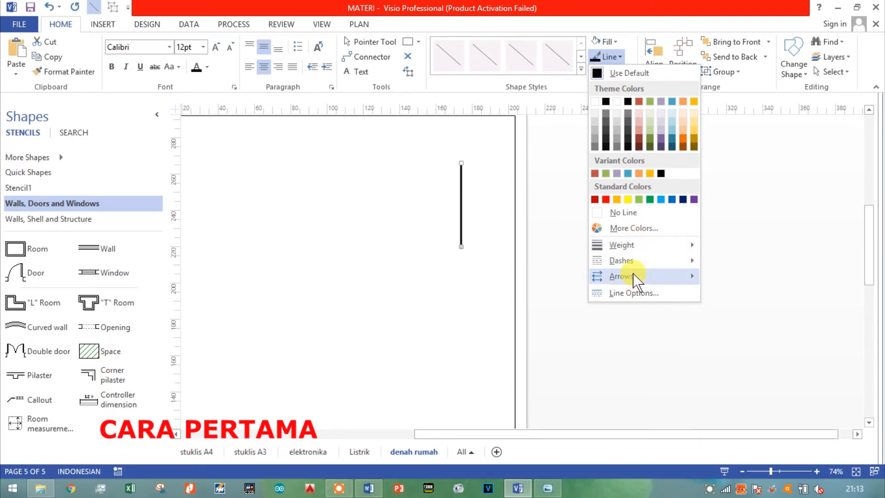
pyautogui.click(676, 276)
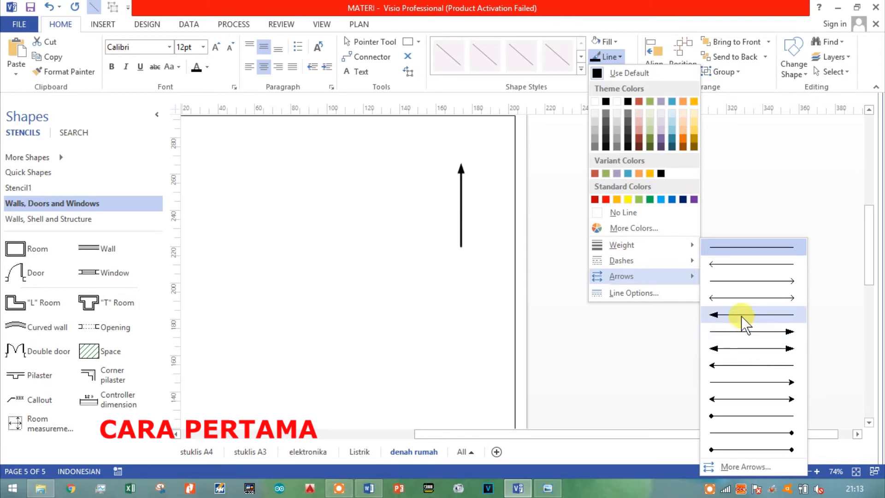
pyautogui.click(742, 318)
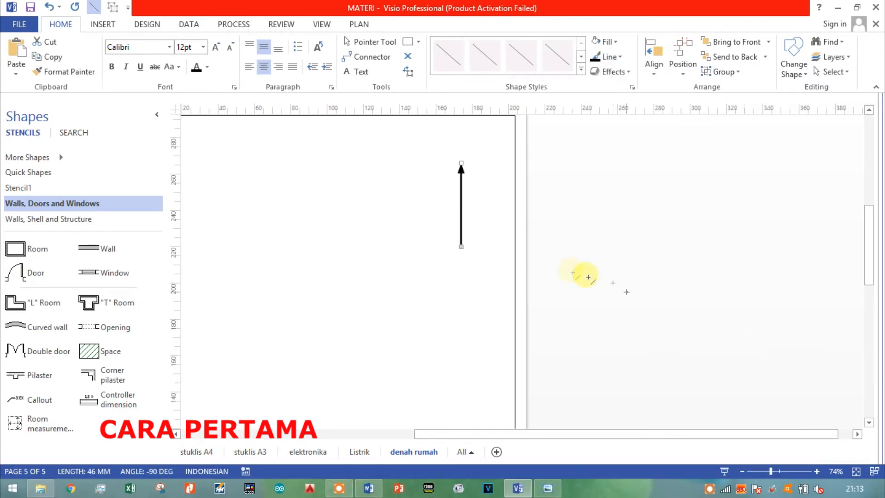
pyautogui.click(610, 207)
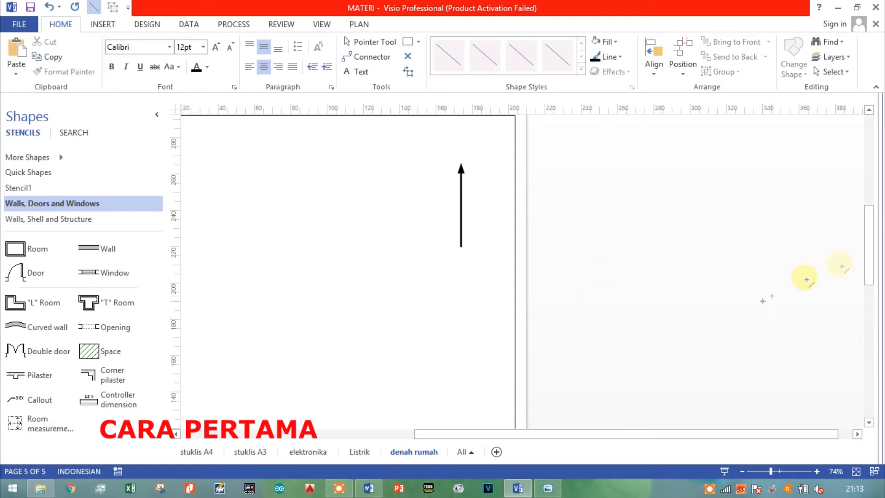
pyautogui.moveTo(871, 250); pyautogui.dragTo(871, 236)
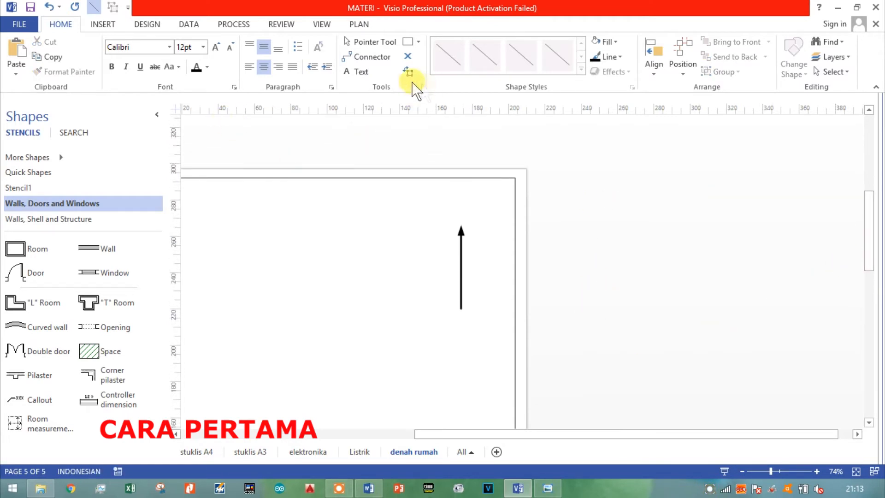
pyautogui.click(357, 71)
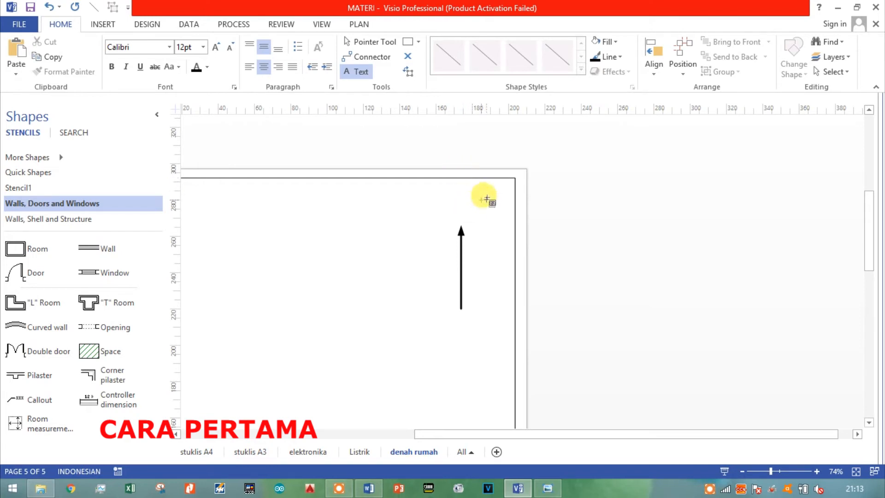
pyautogui.click(456, 212)
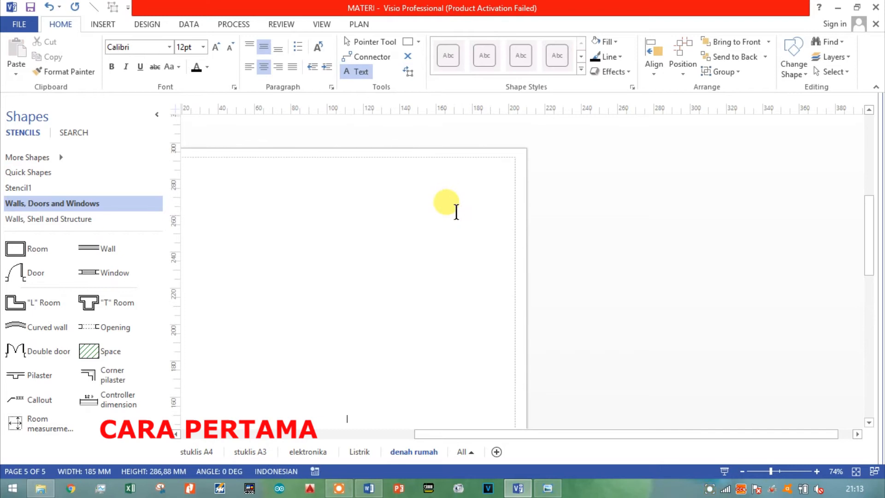
pyautogui.keyDown('ctrl'); pyautogui.scroll(-2, 446, 267); pyautogui.keyUp('ctrl')
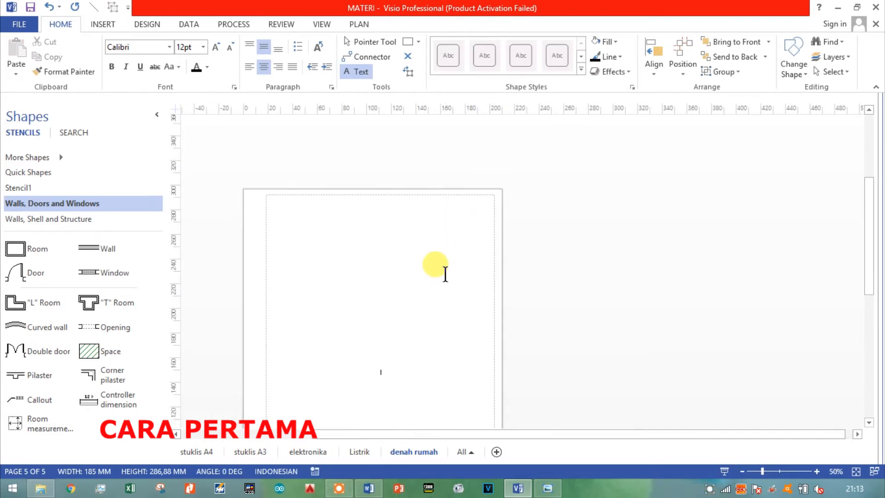
pyautogui.moveTo(869, 237); pyautogui.dragTo(871, 276)
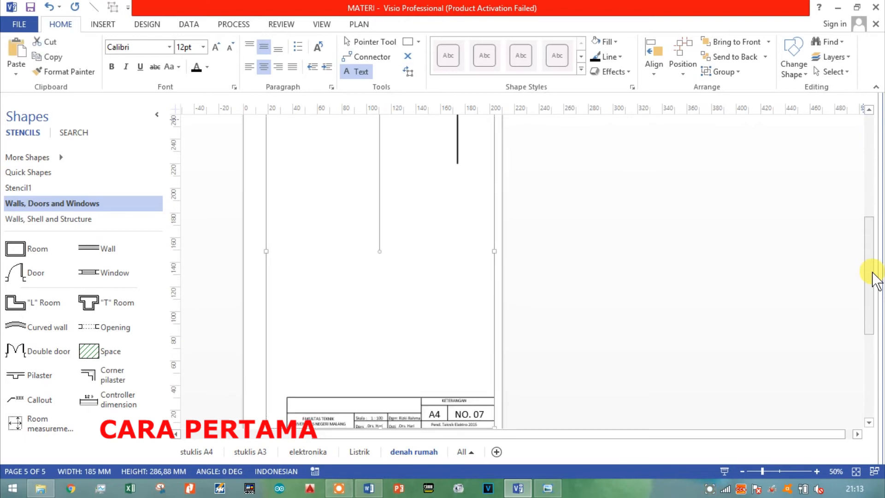
pyautogui.click(694, 233)
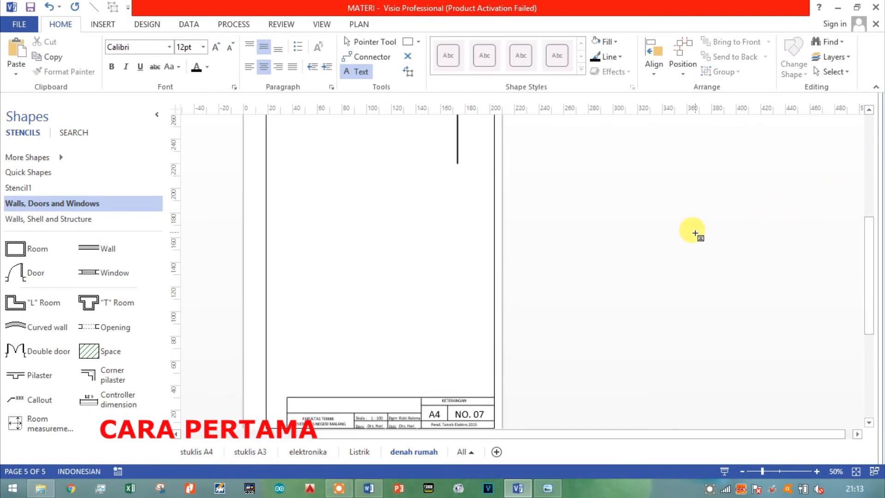
pyautogui.click(358, 73)
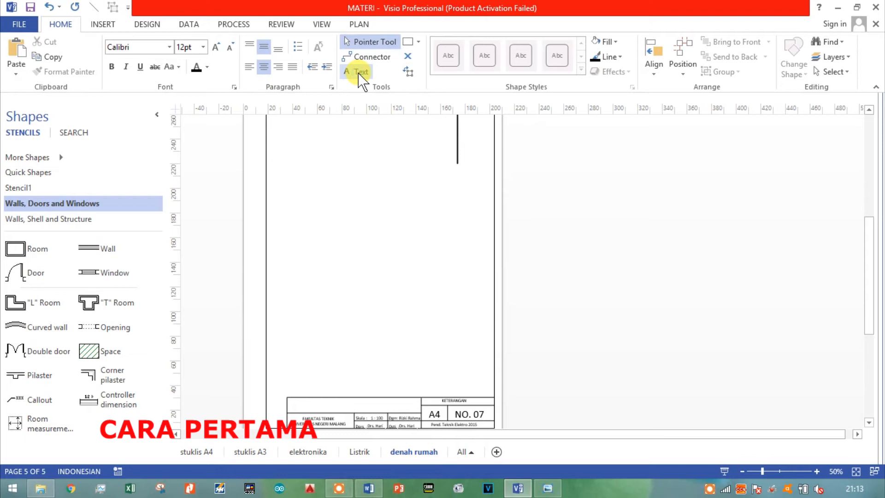
pyautogui.moveTo(875, 257); pyautogui.dragTo(869, 216)
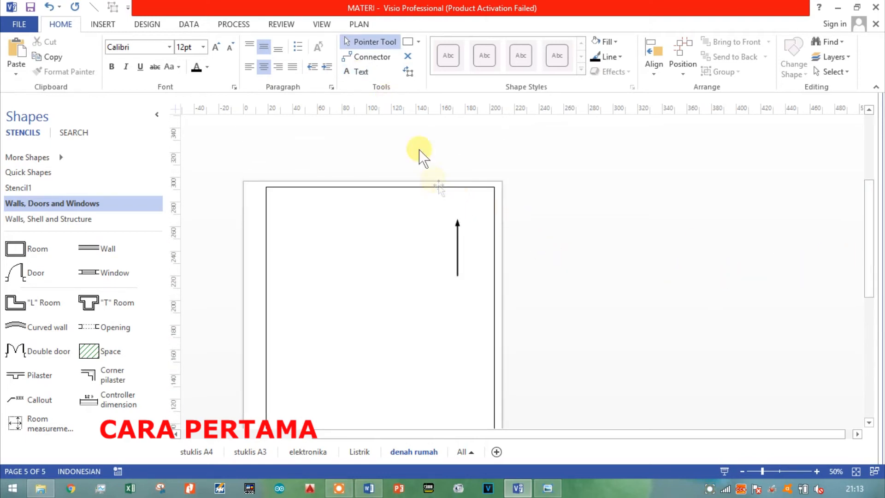
pyautogui.click(357, 73)
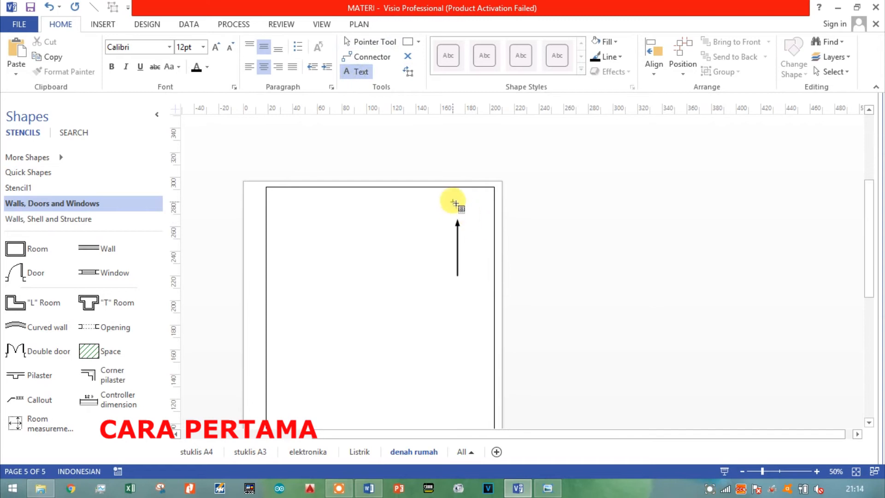
pyautogui.click(455, 203)
pyautogui.scroll(-4, 410, 346)
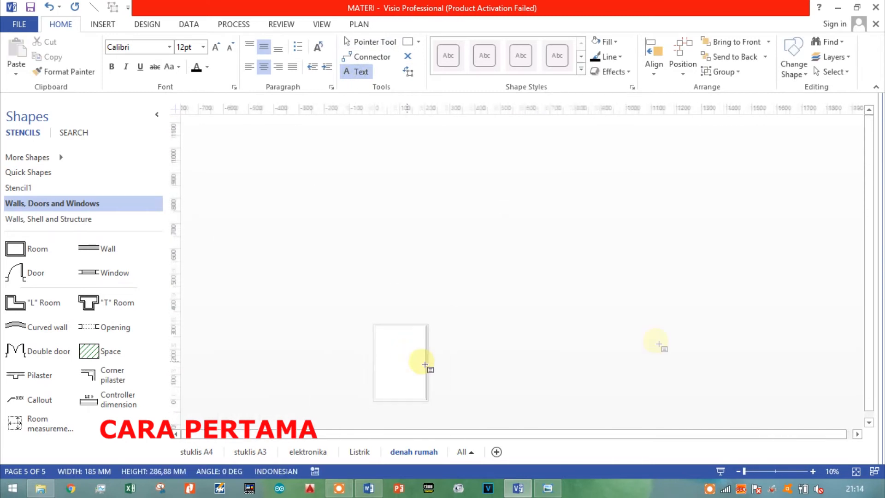
pyautogui.click(424, 395)
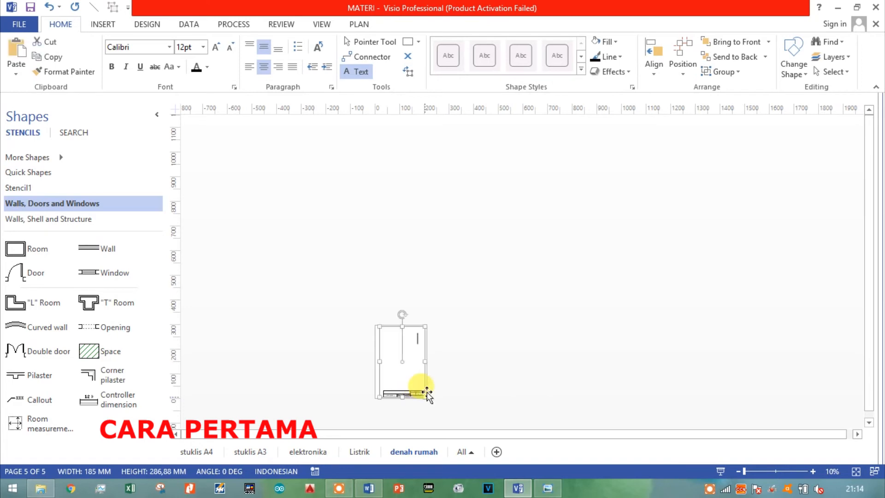
pyautogui.scroll(4, 426, 391)
pyautogui.click(426, 391)
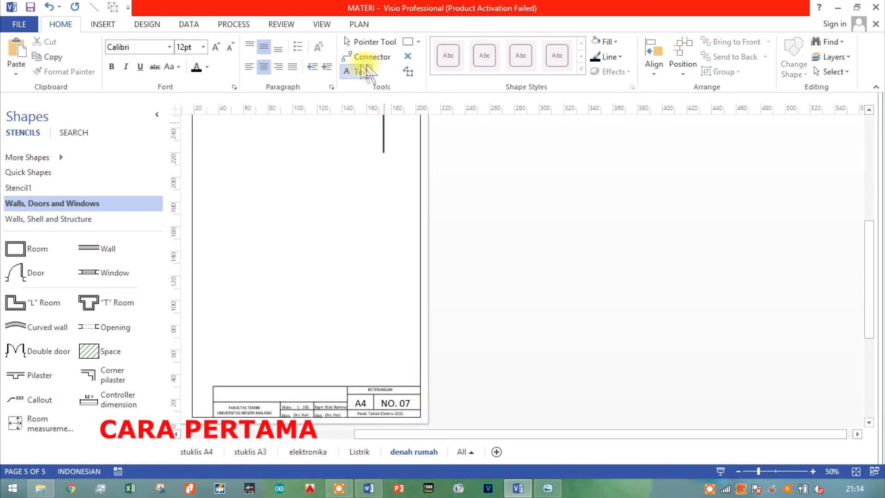
pyautogui.click(364, 41)
# Add the text label "U" in the empty area outside the page, to the right of the arrow
pyautogui.middleClick(474, 170)
pyautogui.scroll(2, 747, 218)
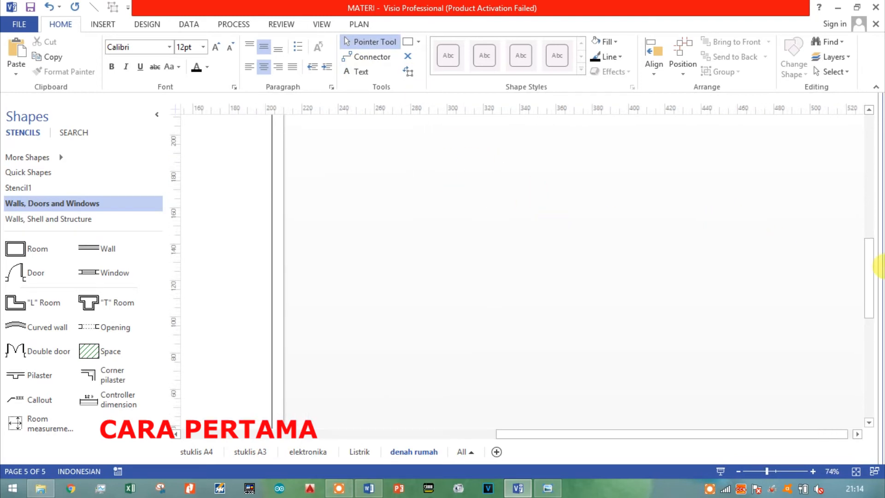
pyautogui.scroll(3, 869, 260)
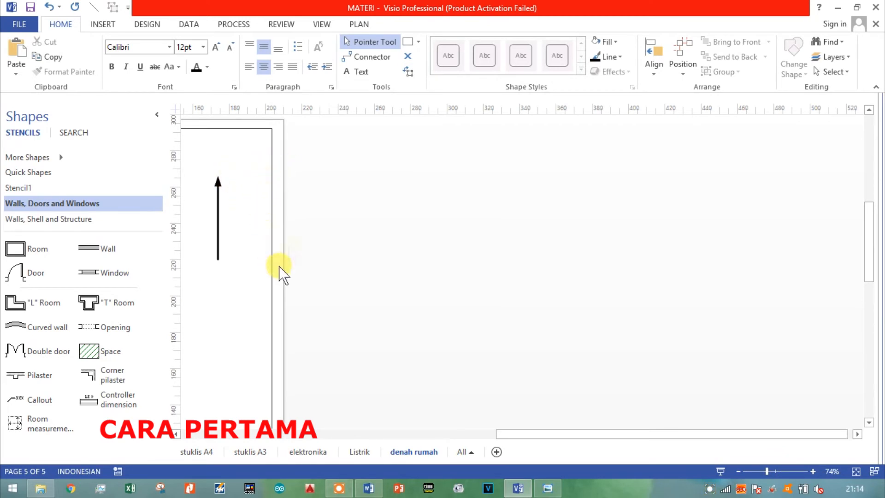
pyautogui.click(351, 73)
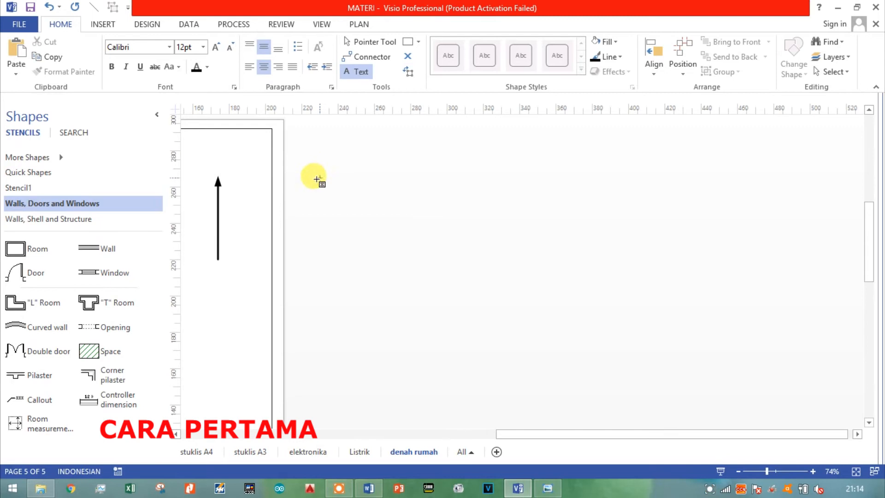
pyautogui.click(317, 178)
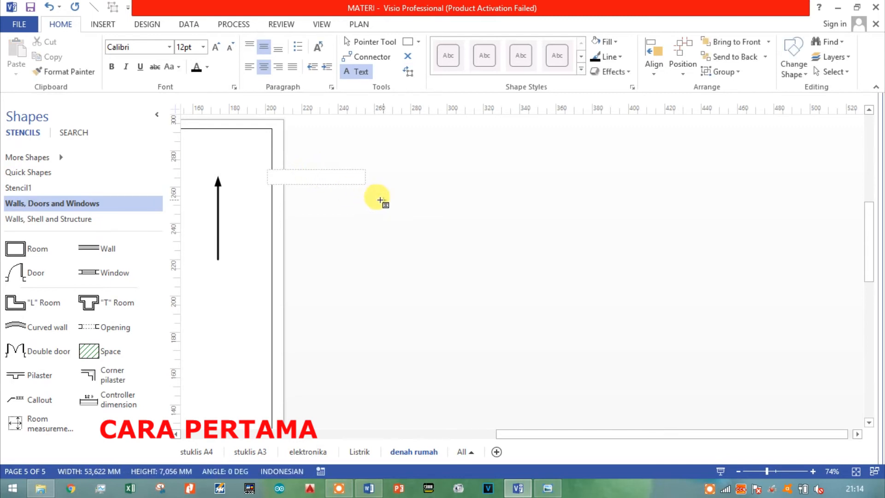
pyautogui.write('U')
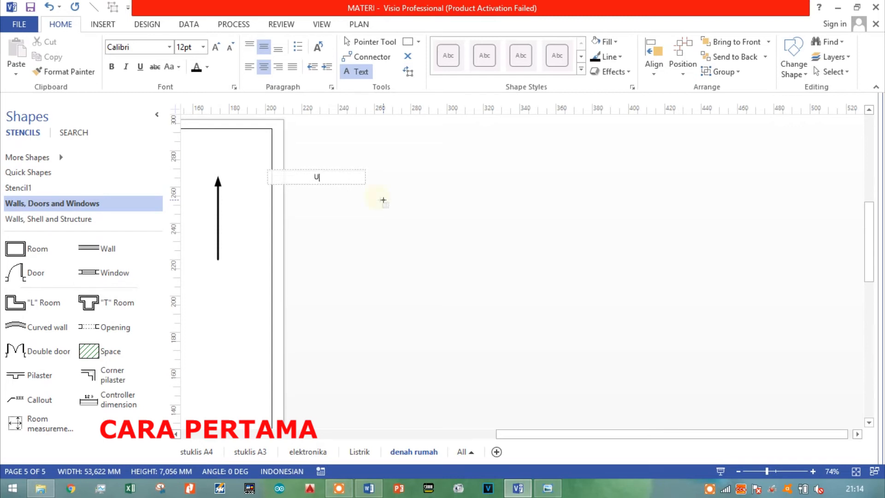
pyautogui.click(380, 201)
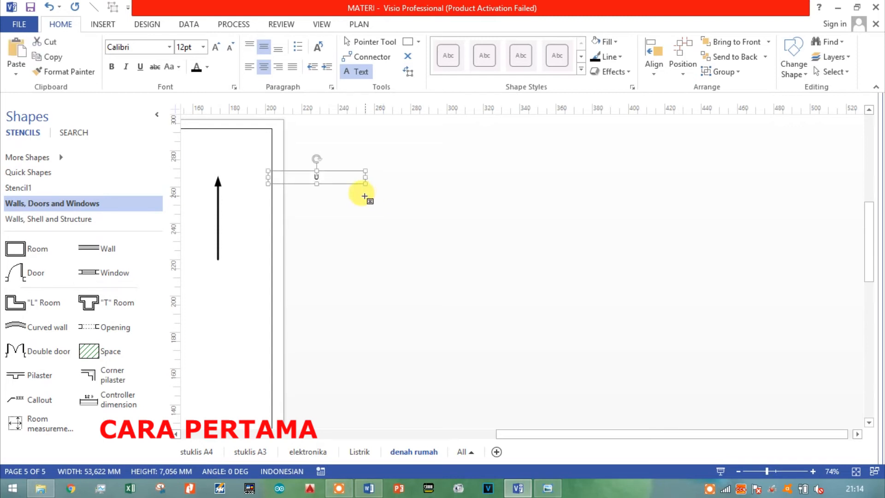
pyautogui.click(364, 196)
# Format the "U" label as 48 pt bold and move it inside the frame, directly above the arrowhead
pyautogui.click(374, 42)
pyautogui.click(312, 177)
pyautogui.click(339, 177)
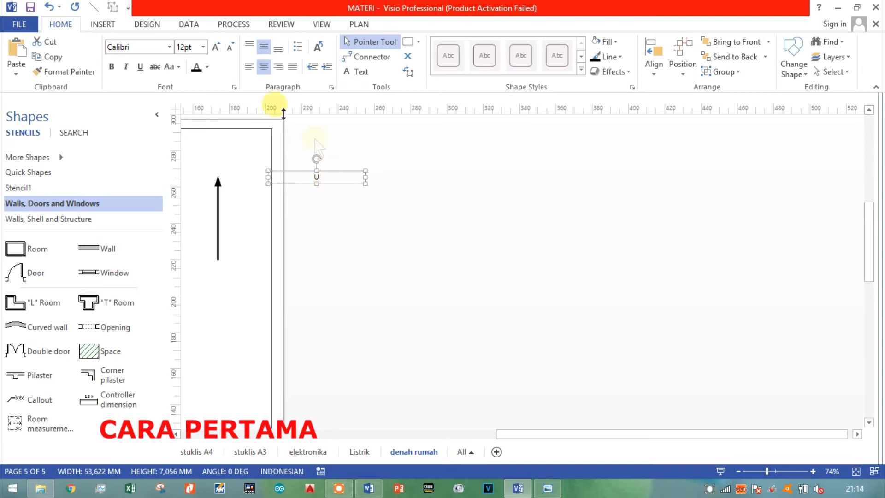
pyautogui.click(217, 47)
pyautogui.click(216, 46)
pyautogui.click(217, 47)
pyautogui.click(217, 46)
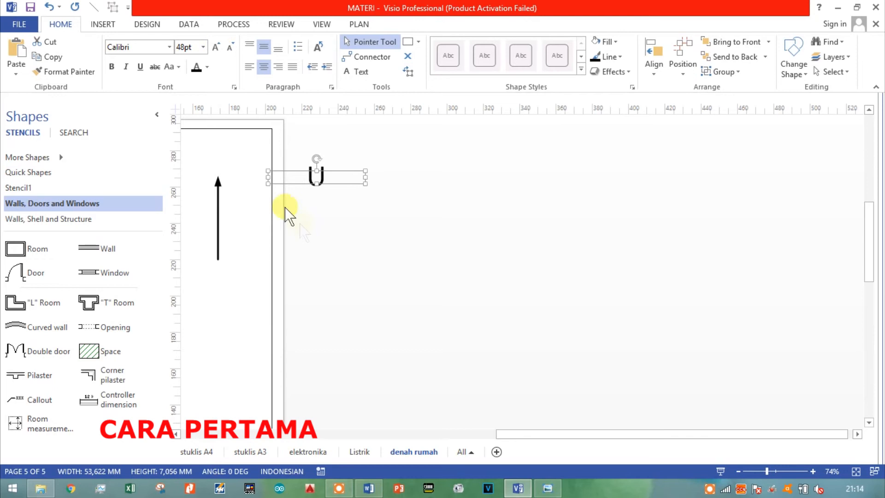
pyautogui.click(111, 67)
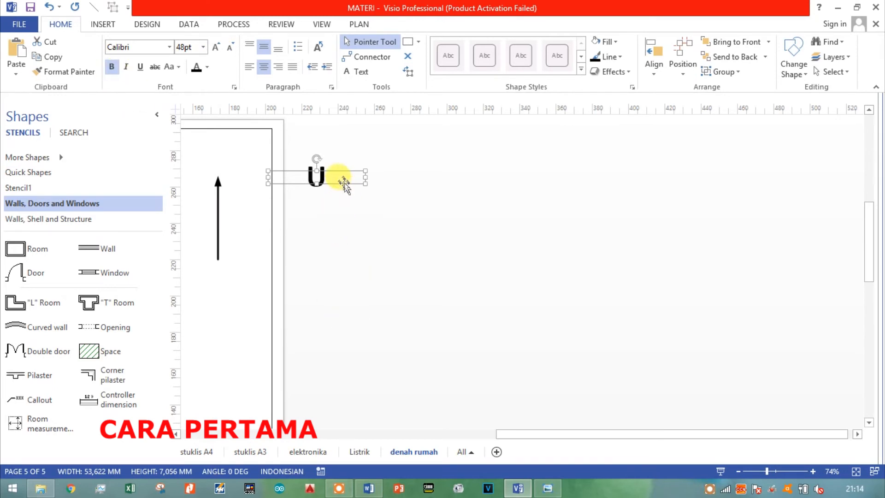
pyautogui.moveTo(339, 184); pyautogui.dragTo(235, 160)
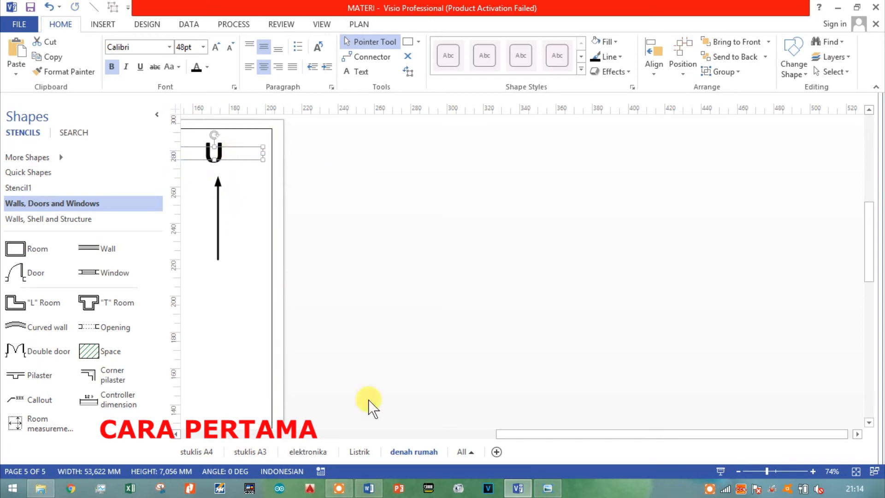
# Nudge the "U" label in small increments to centre it over the arrow, and clear the selection
pyautogui.moveTo(511, 432); pyautogui.dragTo(458, 433)
pyautogui.press('Right')
pyautogui.press('Right')
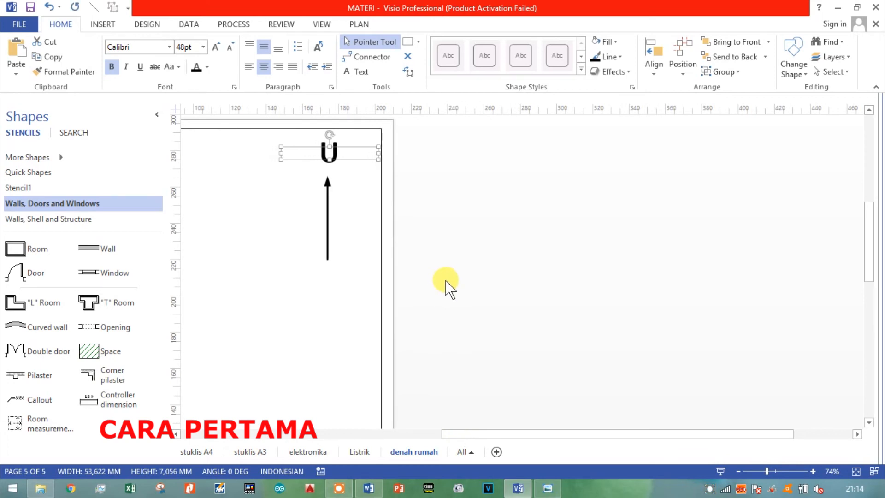
pyautogui.press('Down')
pyautogui.press('Left')
pyautogui.scroll(-5, 460, 328)
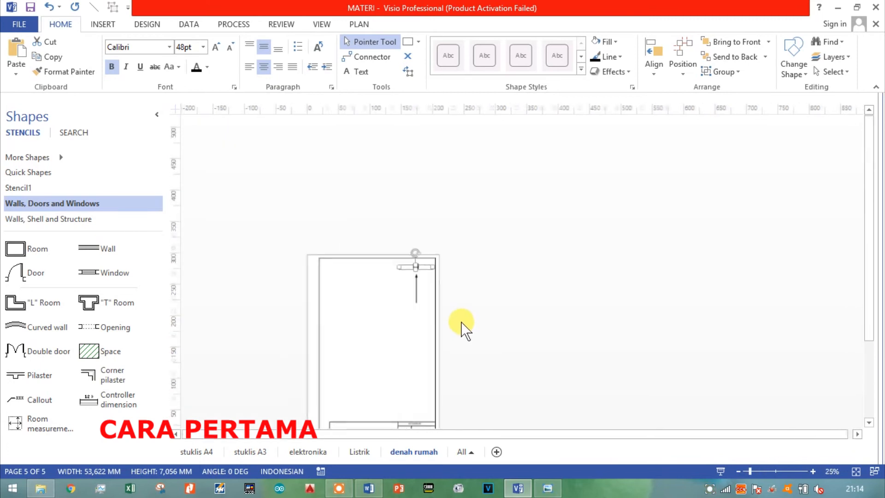
pyautogui.click(475, 318)
# Reduce the "U" label to 36 pt and shorten the arrow from its lower end to about 26 mm
pyautogui.scroll(4, 423, 292)
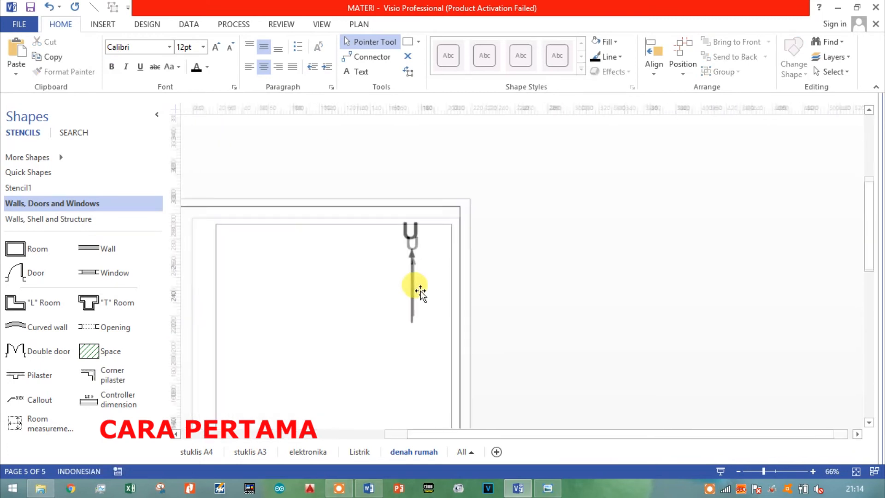
pyautogui.click(404, 228)
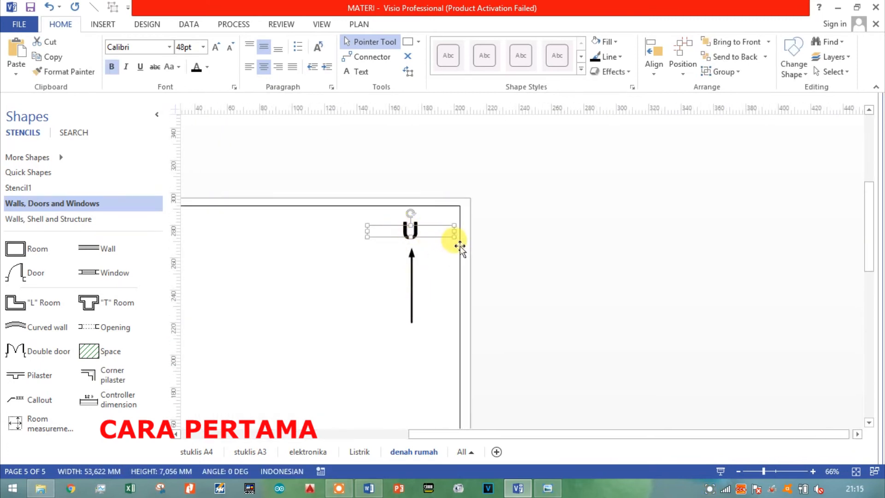
pyautogui.click(230, 48)
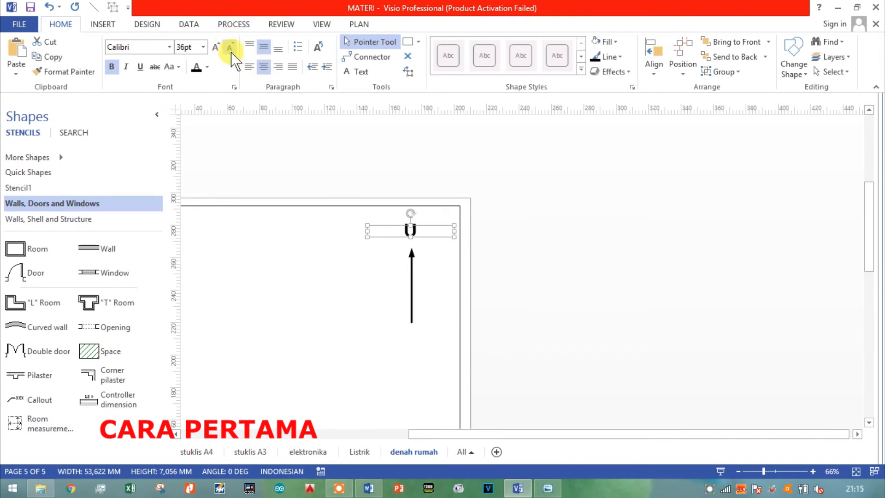
pyautogui.click(412, 276)
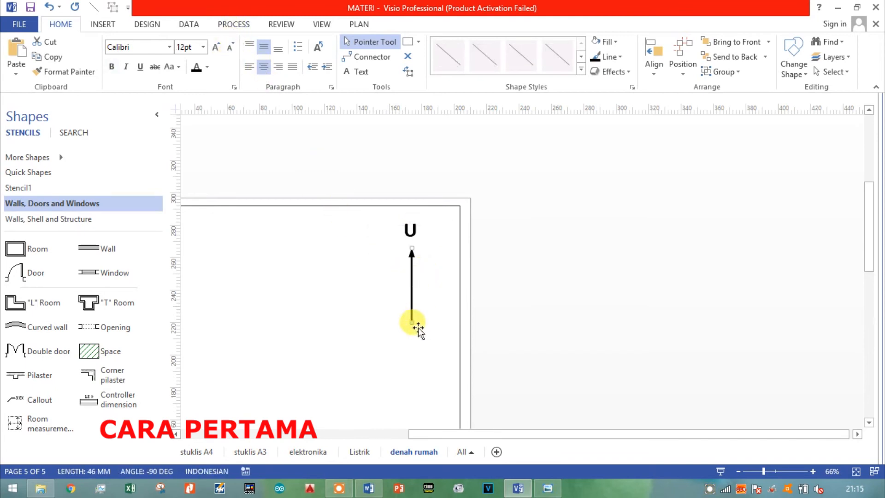
pyautogui.moveTo(411, 322); pyautogui.dragTo(411, 290)
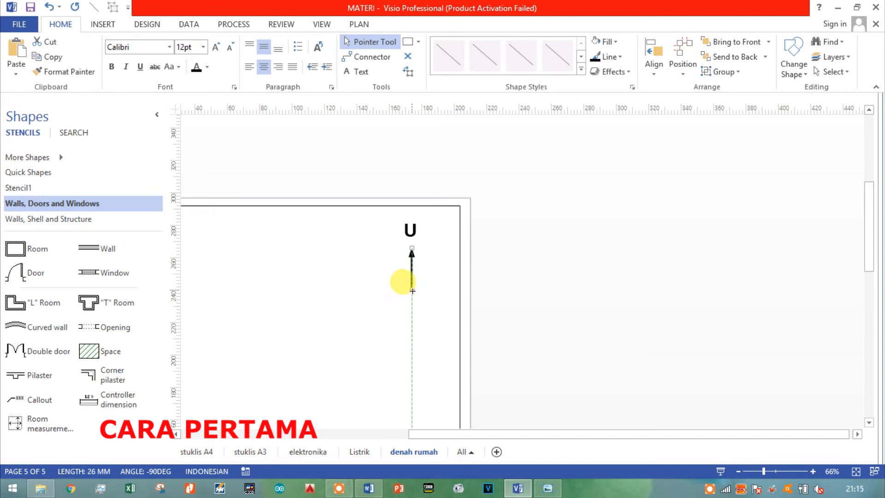
# Reduce the "U" label to 30 pt and nudge it down until it sits centred just above the arrowhead
pyautogui.click(403, 231)
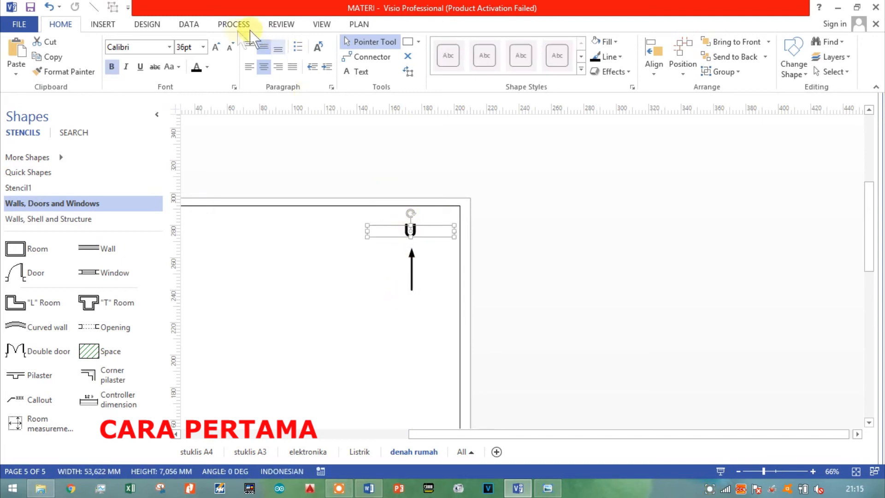
pyautogui.click(229, 47)
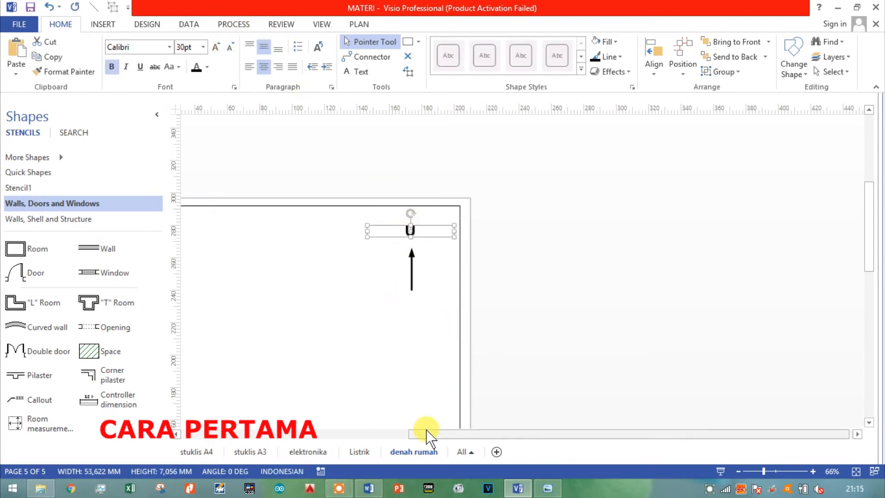
pyautogui.press('Down')
pyautogui.press('Up')
pyautogui.press('Right')
pyautogui.press('Right')
pyautogui.press('Left')
pyautogui.press('Down')
pyautogui.press('Down')
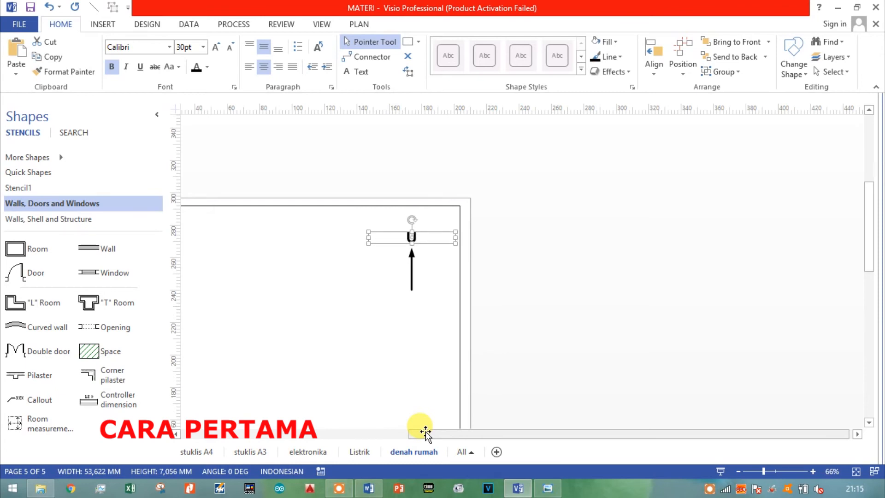
pyautogui.click(587, 341)
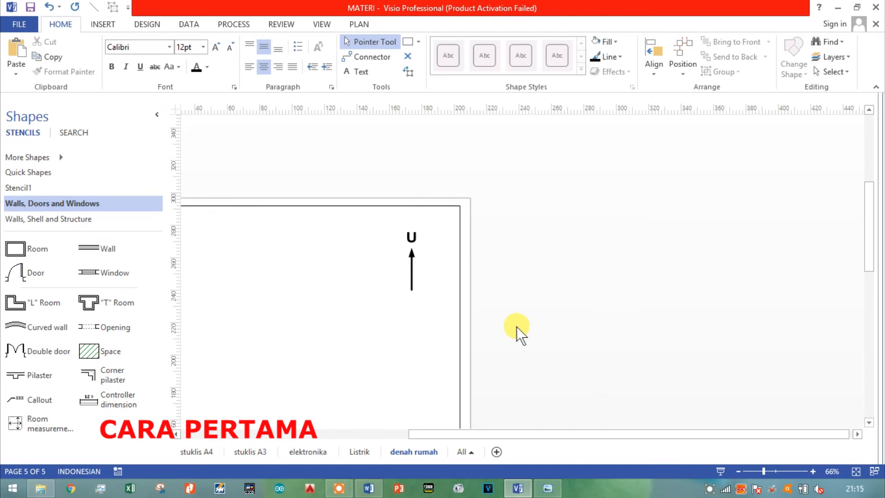
# Insert the picture file "arah" from drive F: onto the floor plan page
pyautogui.moveTo(526, 436); pyautogui.dragTo(416, 441)
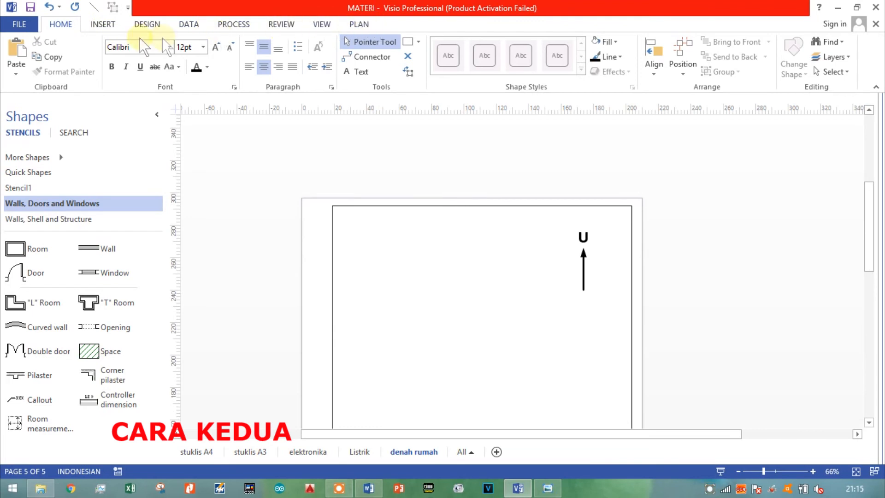
pyautogui.click(106, 26)
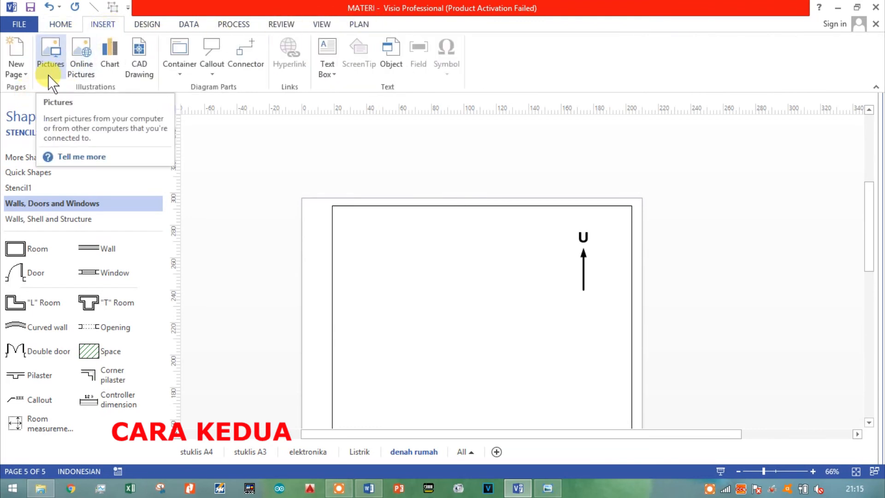
pyautogui.click(49, 57)
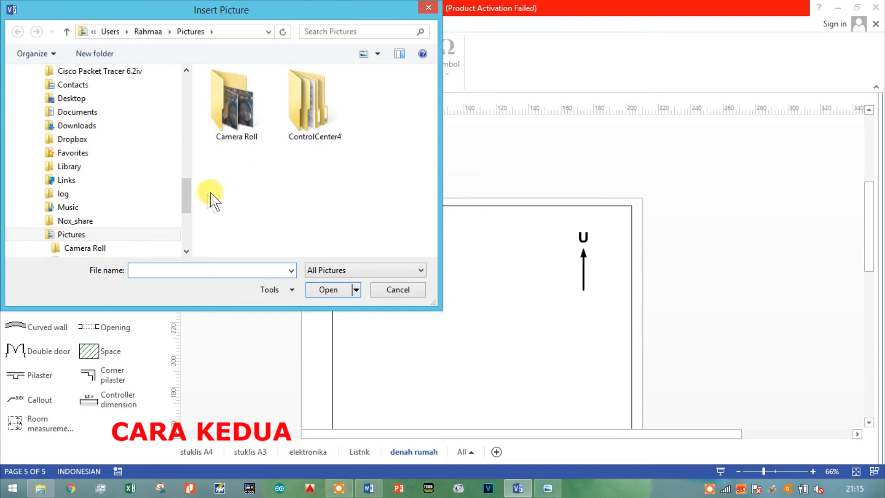
pyautogui.moveTo(187, 197); pyautogui.dragTo(188, 241)
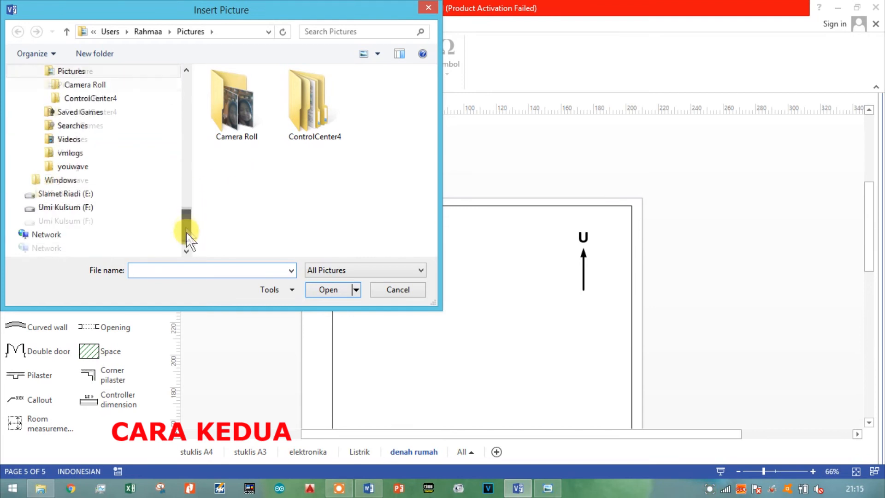
pyautogui.click(63, 208)
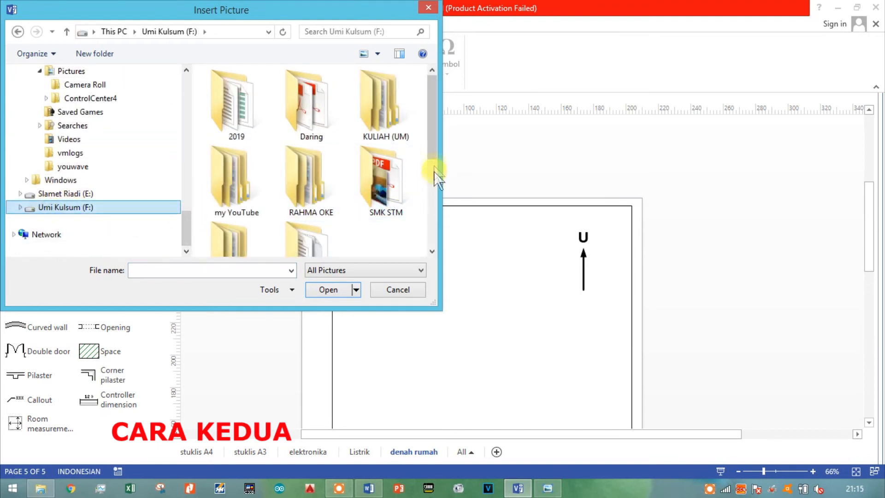
pyautogui.moveTo(434, 137); pyautogui.dragTo(436, 201)
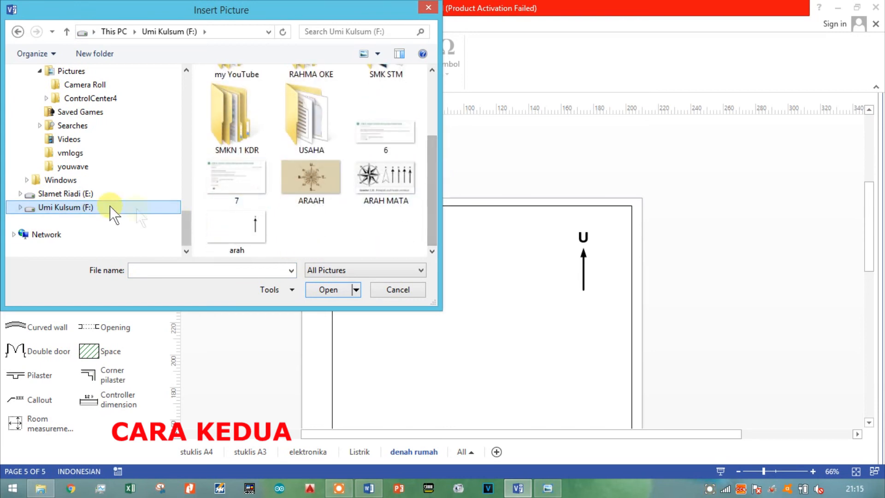
pyautogui.click(252, 244)
pyautogui.doubleClick(250, 235)
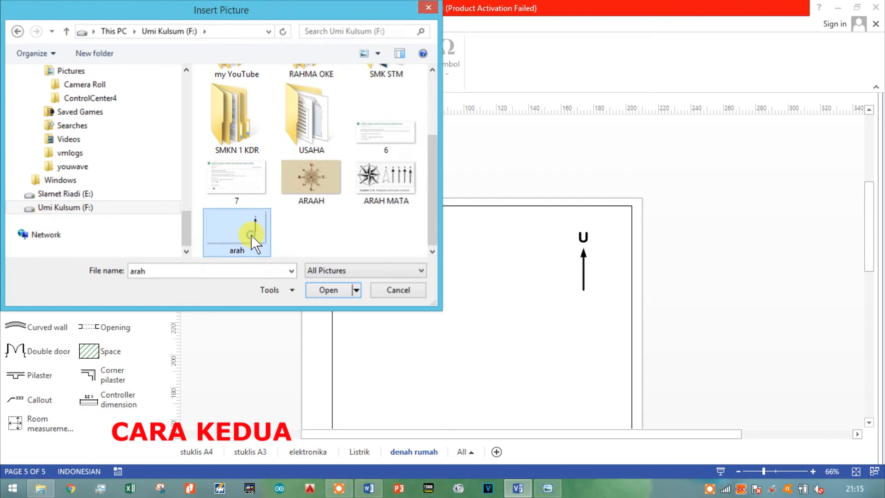
# Move the inserted picture up inside the frame so its arrow stands just left of the drawn north arrow
pyautogui.moveTo(518, 311); pyautogui.dragTo(491, 401)
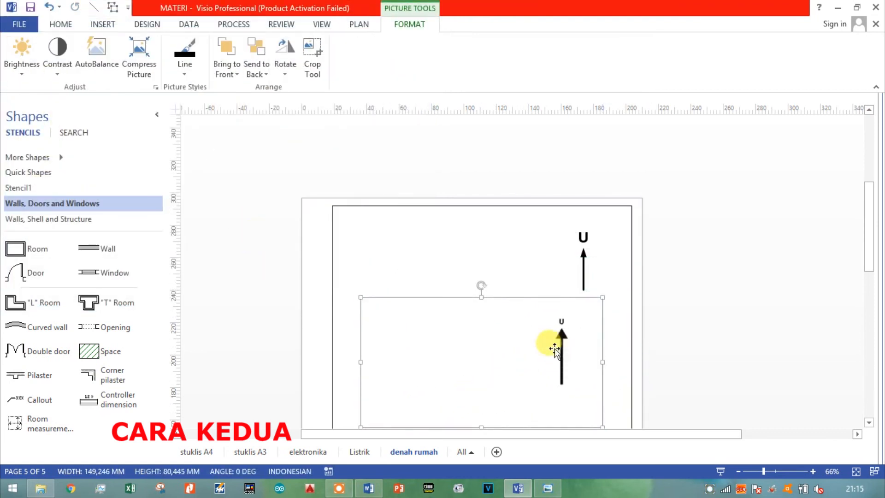
pyautogui.scroll(-2, 537, 351)
pyautogui.moveTo(527, 350); pyautogui.dragTo(519, 302)
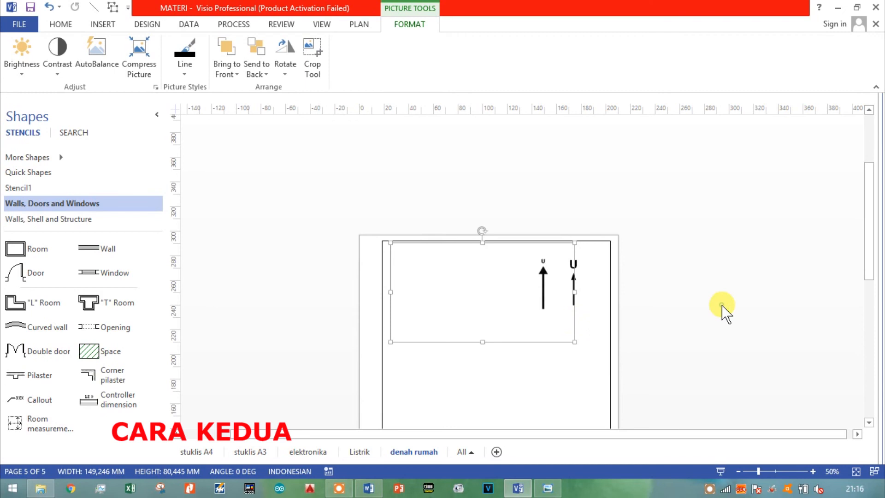
pyautogui.click(723, 310)
pyautogui.click(537, 284)
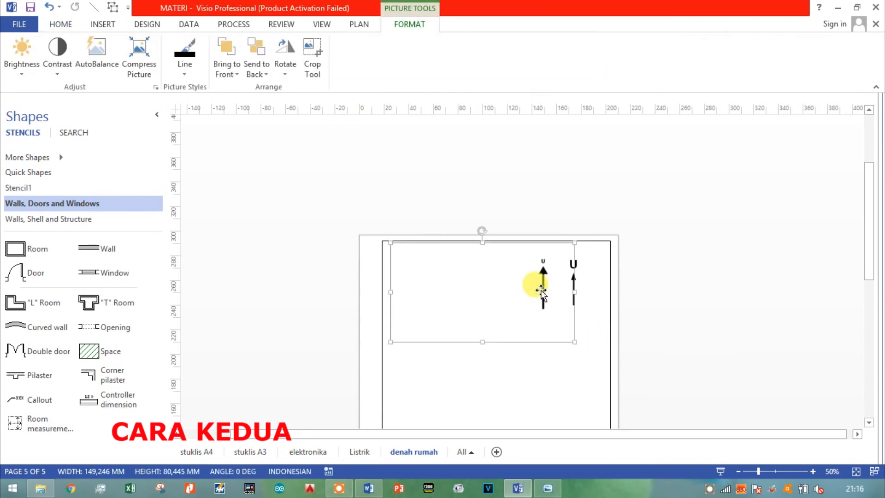
pyautogui.click(707, 288)
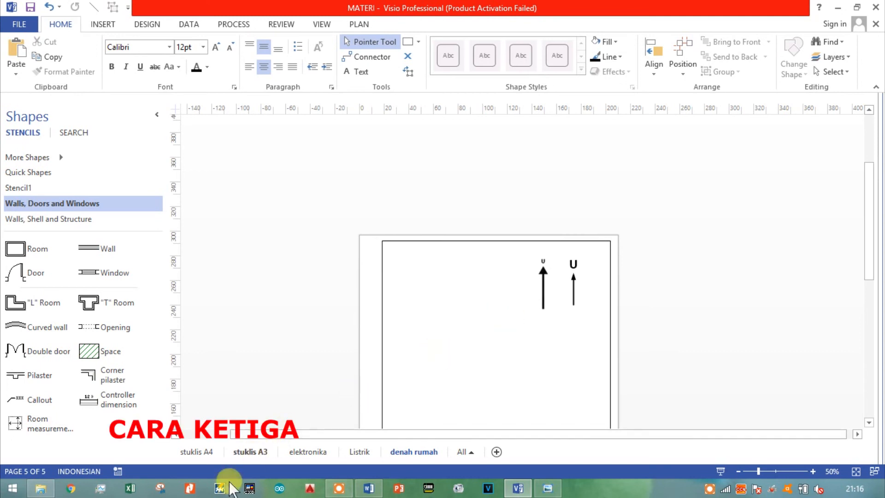
# Switch to File Explorer and copy the image file "arah" from drive F:
pyautogui.click(51, 490)
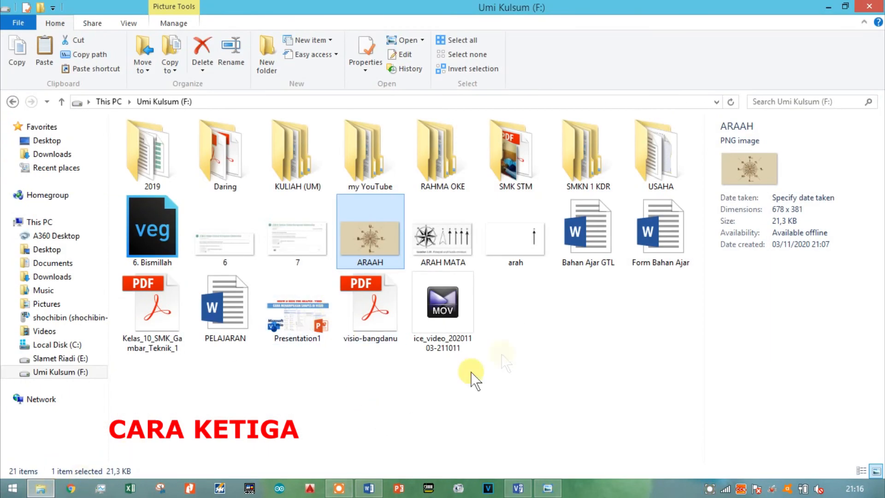
pyautogui.click(516, 360)
pyautogui.click(523, 251)
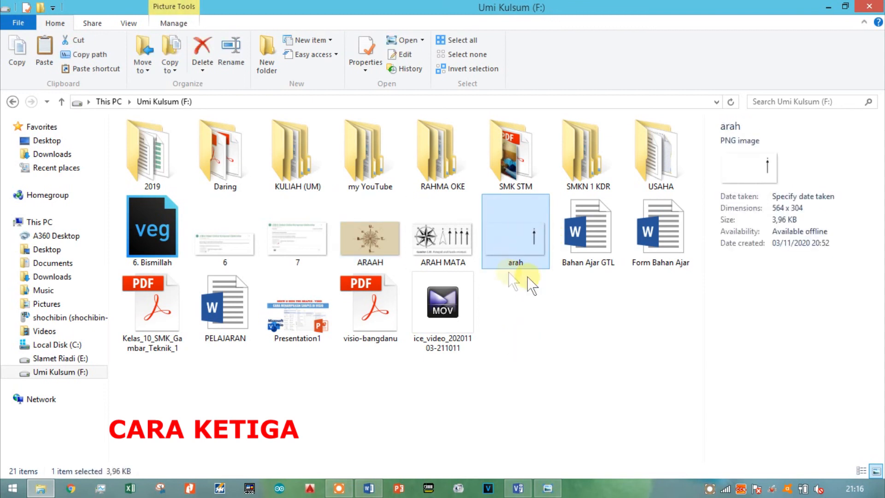
pyautogui.rightClick(519, 241)
pyautogui.click(550, 404)
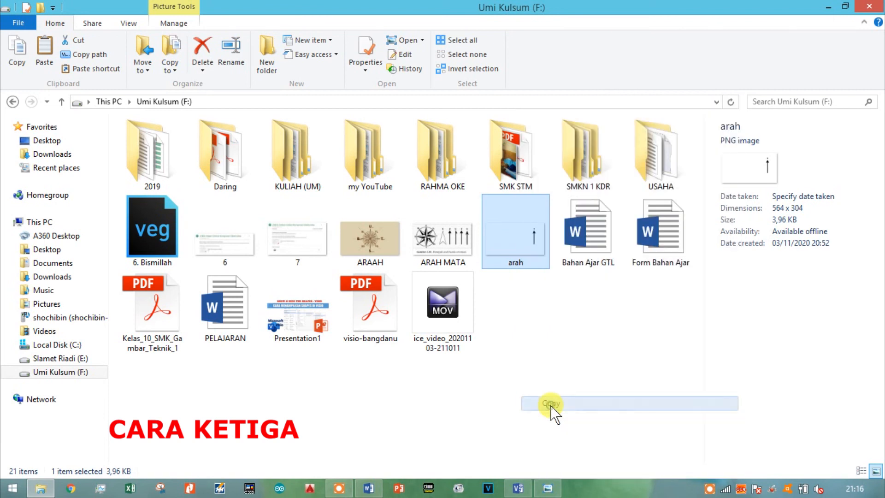
# Switch back to Visio, paste the copied picture onto the page, and place its arrow left of the first inserted picture's arrow
pyautogui.click(517, 489)
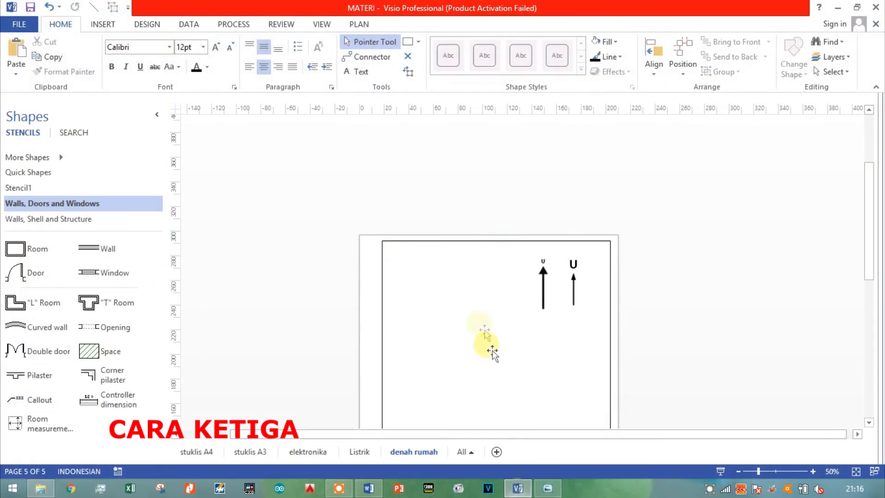
pyautogui.rightClick(457, 296)
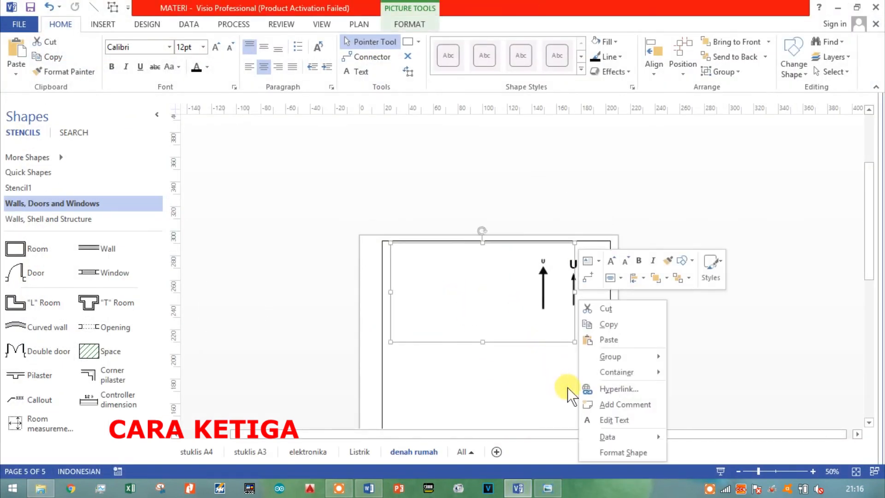
pyautogui.click(626, 339)
pyautogui.moveTo(544, 302); pyautogui.dragTo(415, 300)
pyautogui.click(505, 306)
pyautogui.moveTo(506, 307)
pyautogui.mouseDown()
pyautogui.moveTo(496, 300)
pyautogui.moveTo(512, 320)
pyautogui.mouseUp()
pyautogui.click(698, 319)
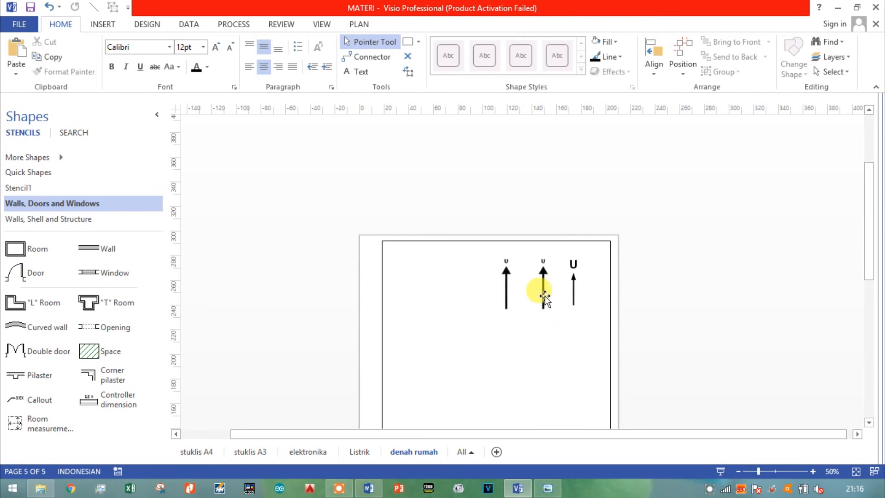
pyautogui.click(101, 23)
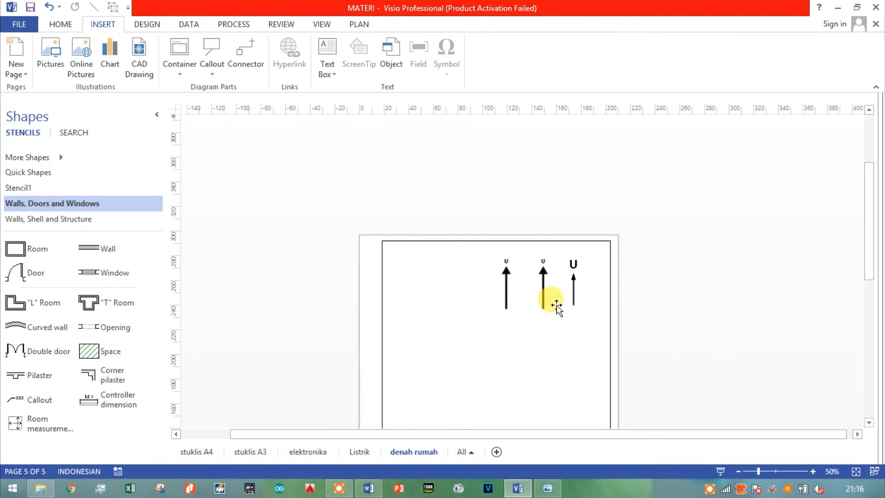